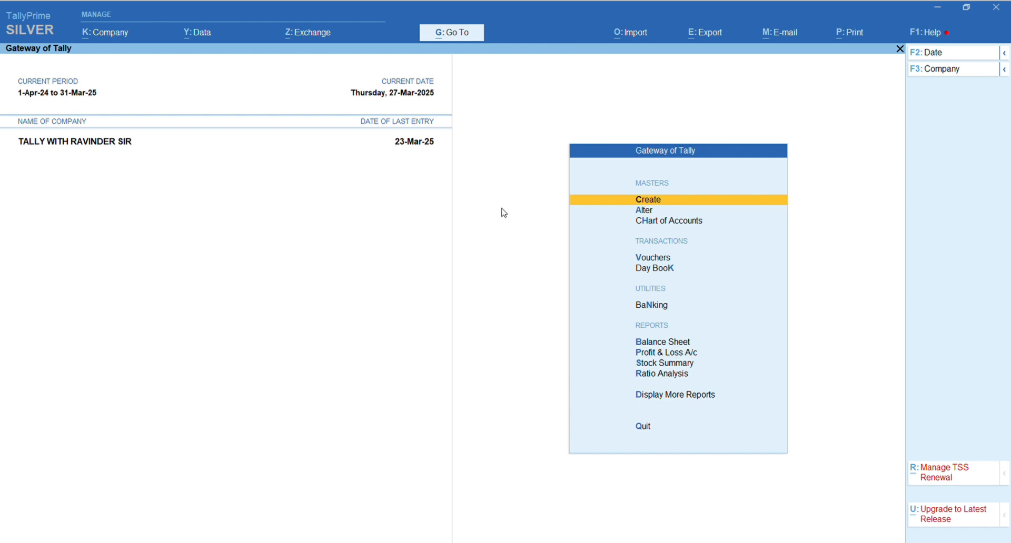
Verify the company data of TALLY WITH RAVINDER SIR for split errors.
left_click(206, 43)
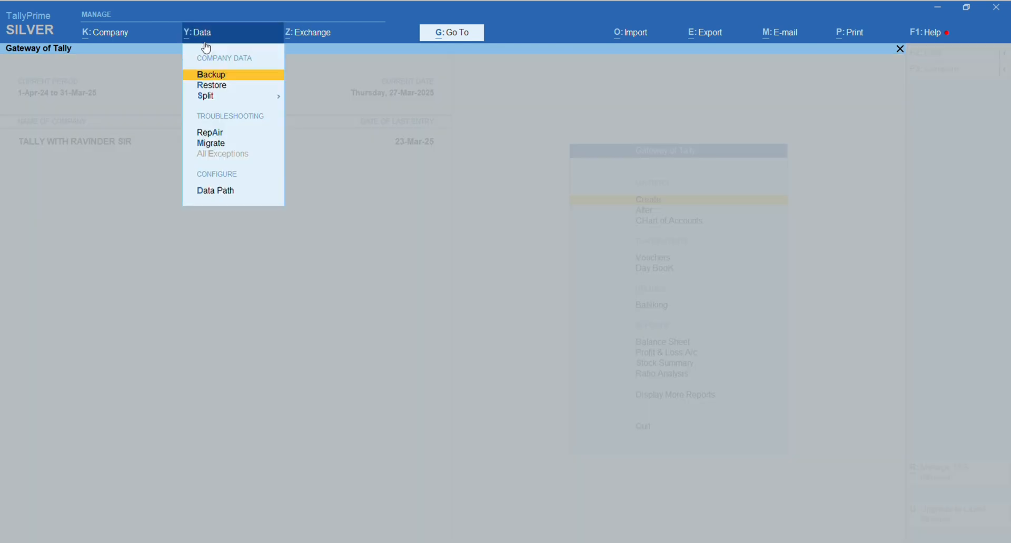
key("Down")
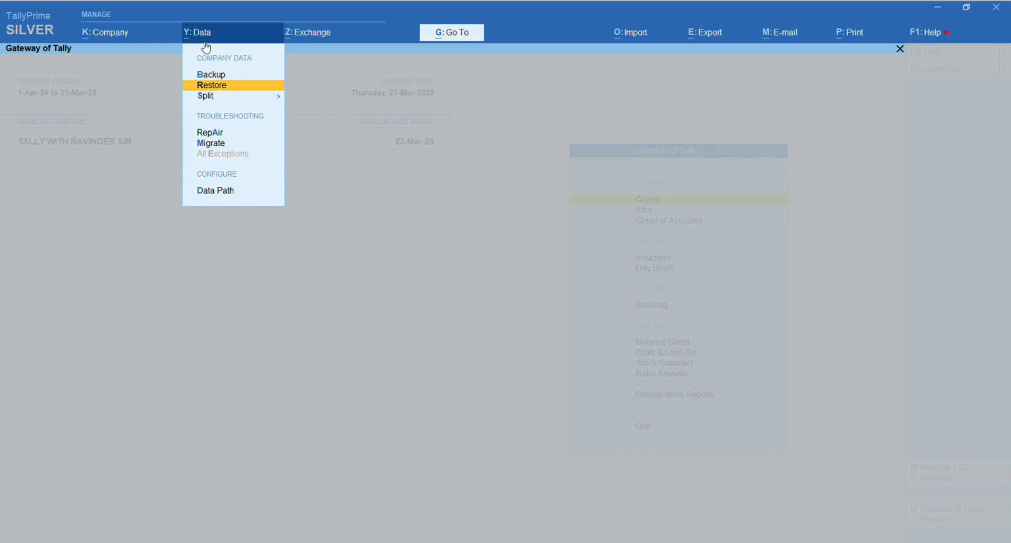
key("Down")
key("Return")
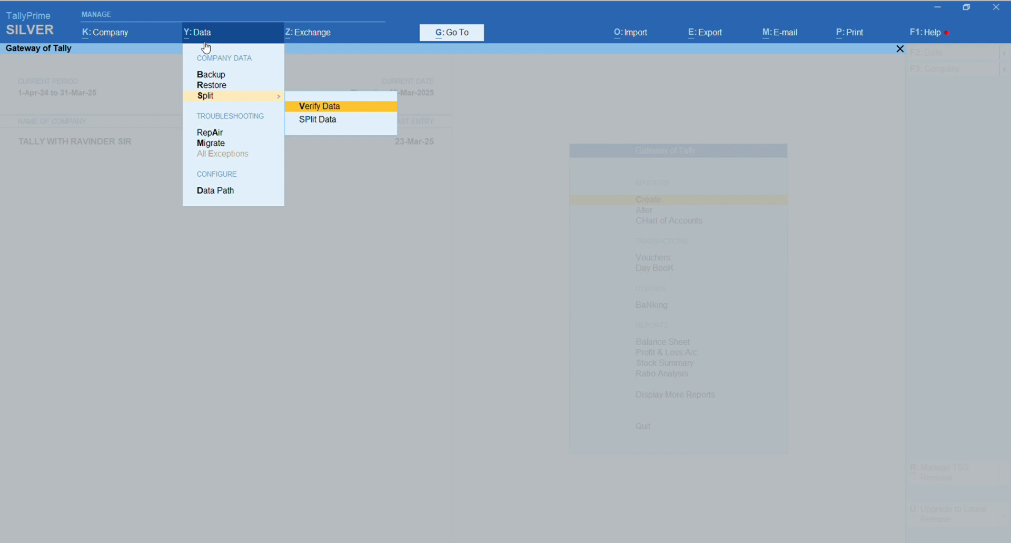
key("Return")
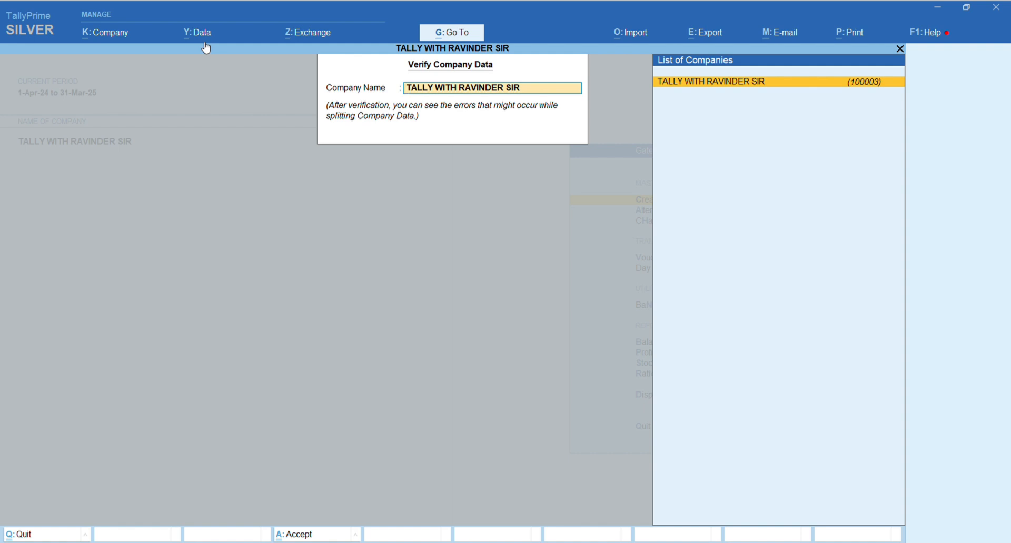
key("Return")
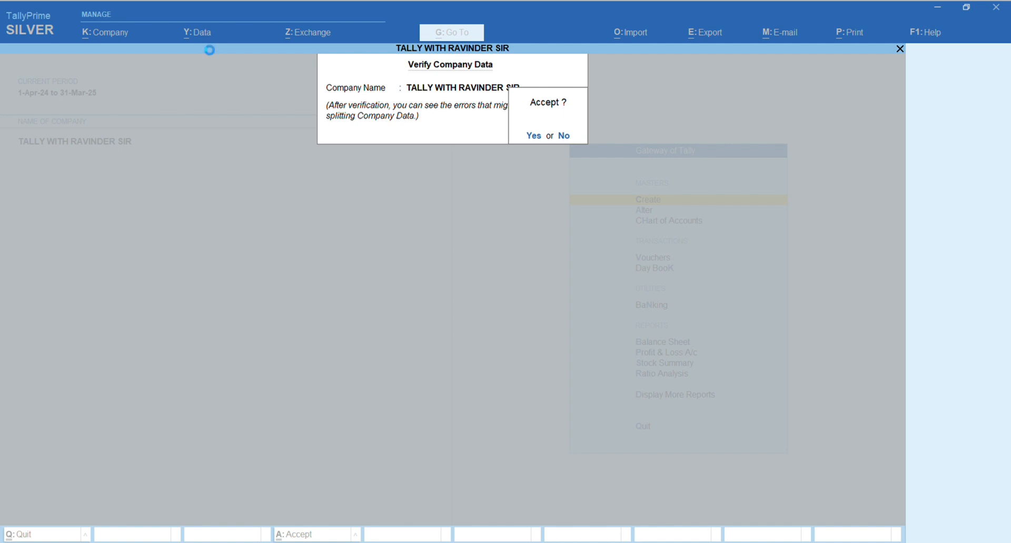
key("Return")
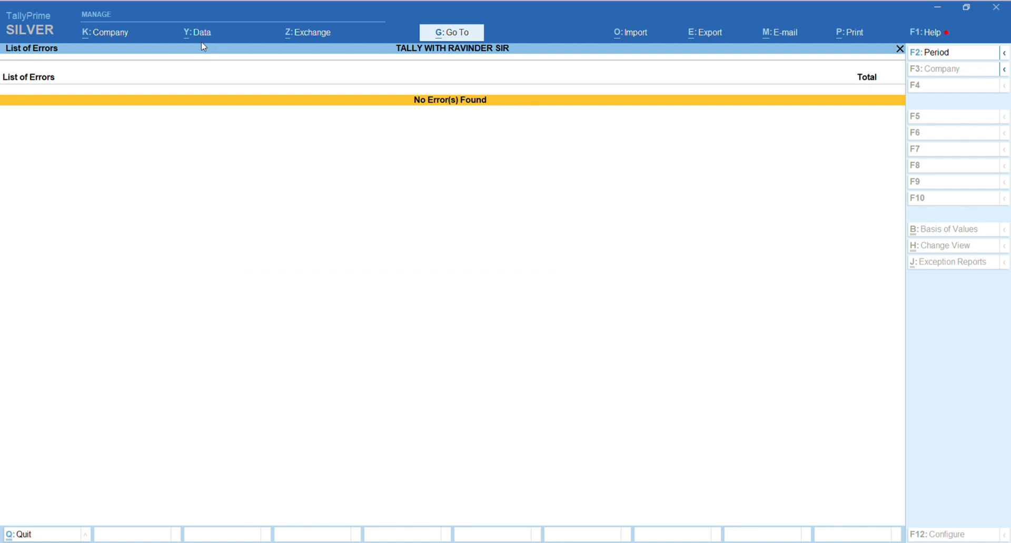
key("Escape")
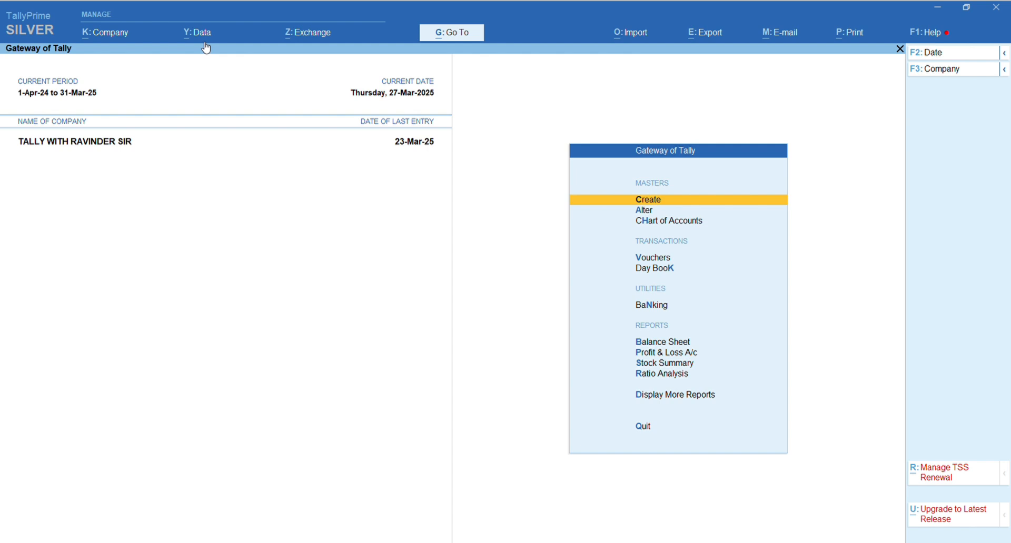
Split the company's data from 1-Oct-24 into two companies.
left_click(205, 44)
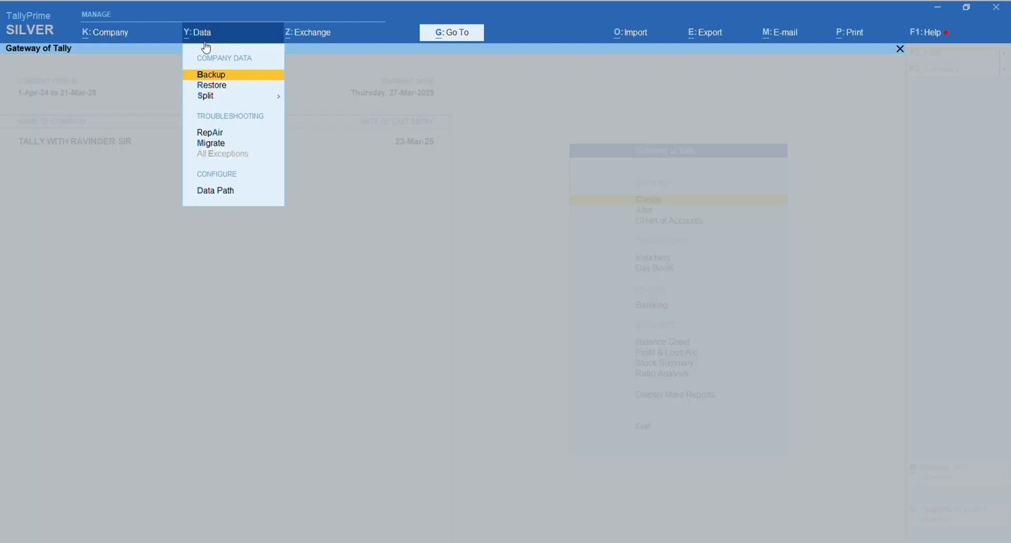
key("Down")
key("Down")
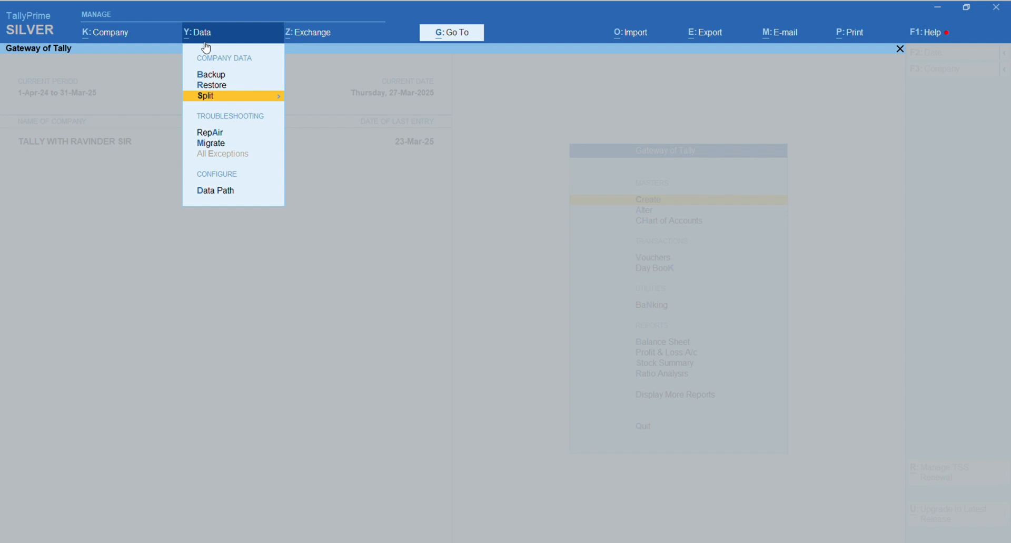
key("Return")
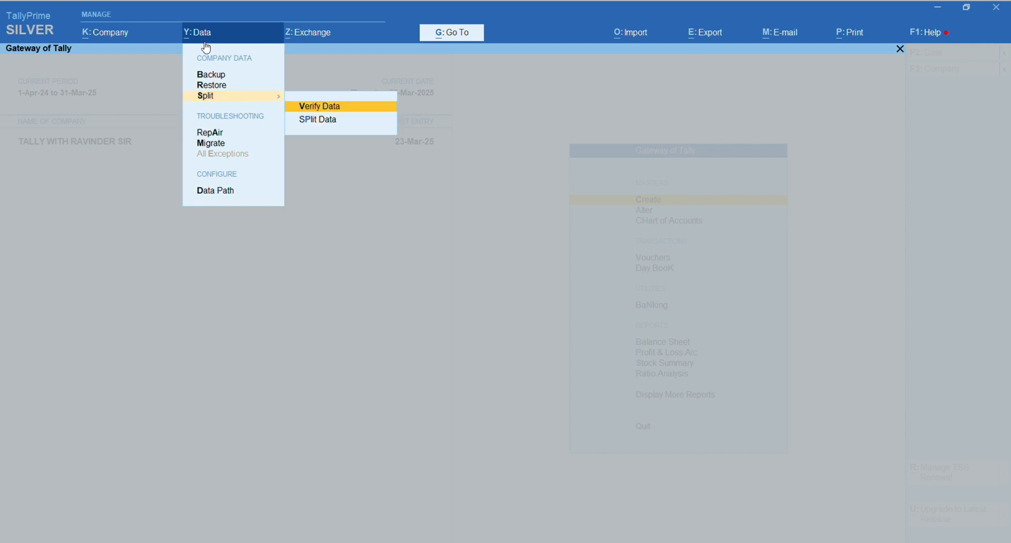
key("Down")
key("Return")
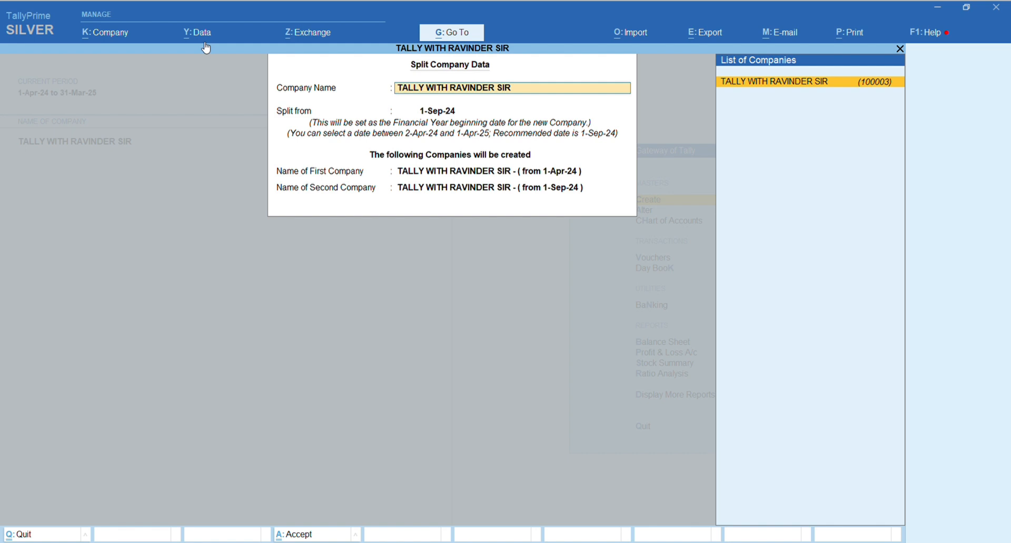
key("Return")
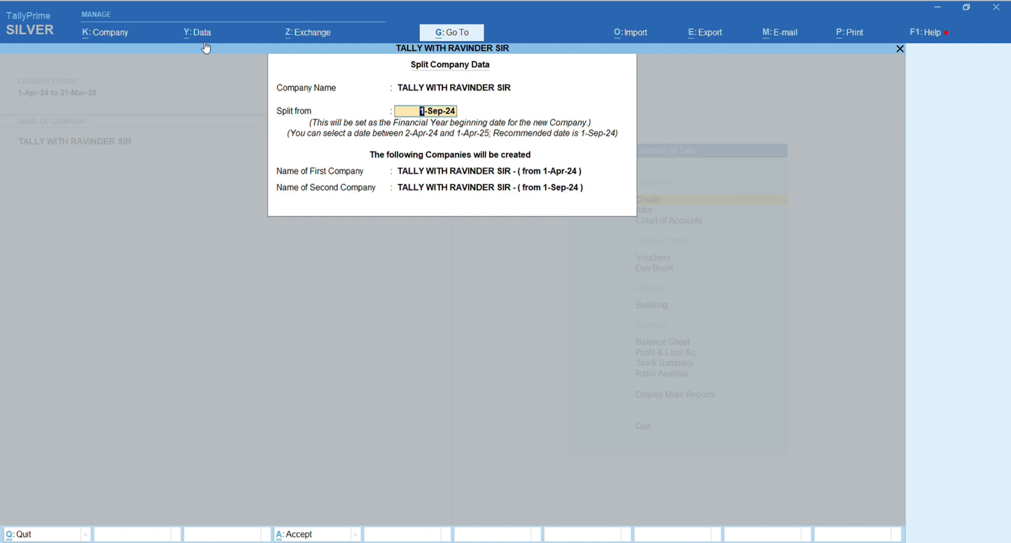
type("1 10")
key("Return")
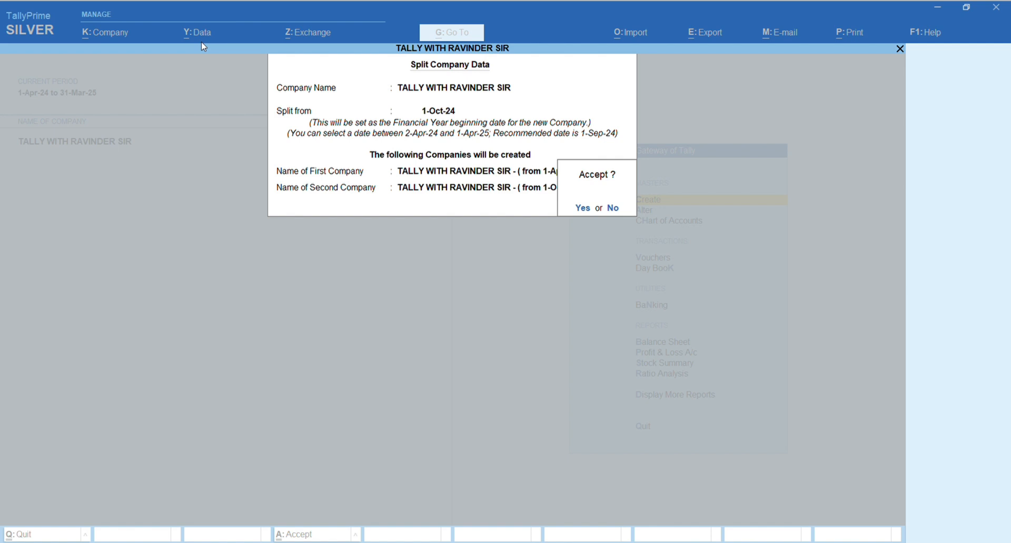
key("y")
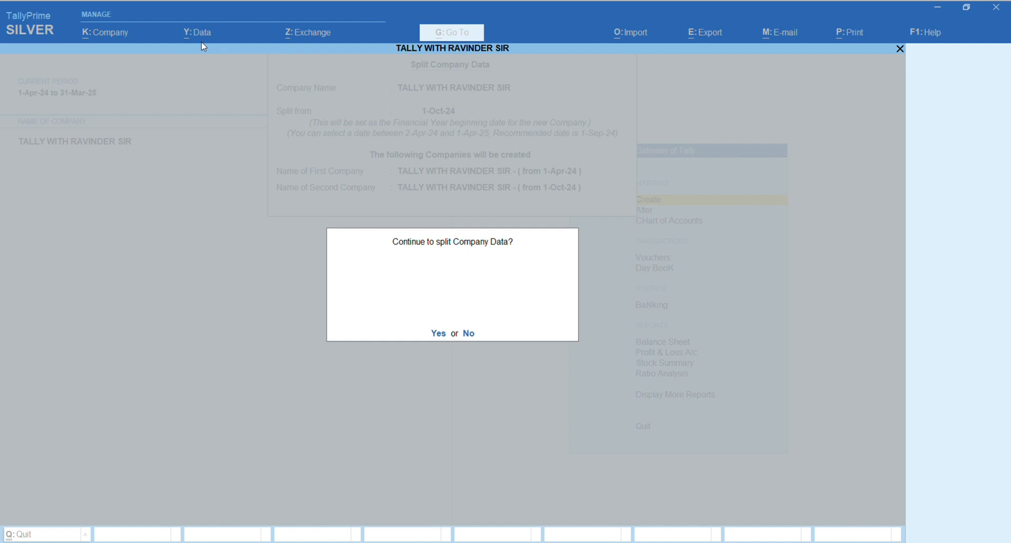
key("y")
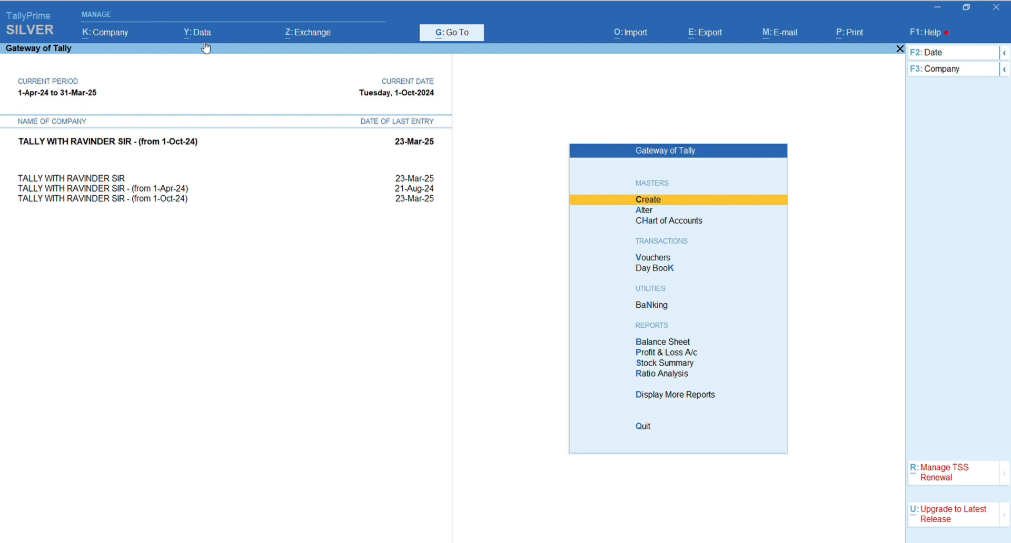
Switch the active company to TALLY WITH RAVINDER SIR - (from 1-Apr-24).
key("F3")
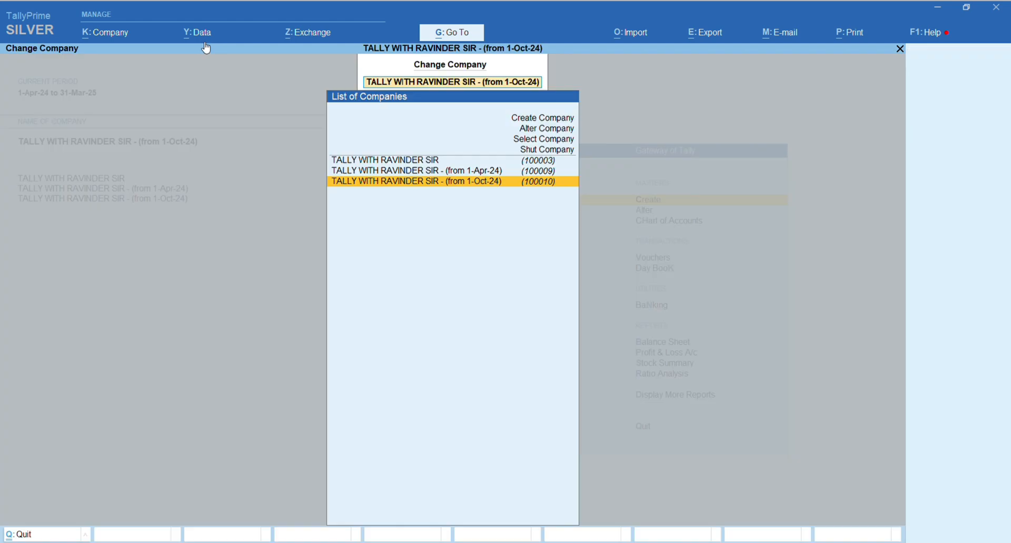
key("Up")
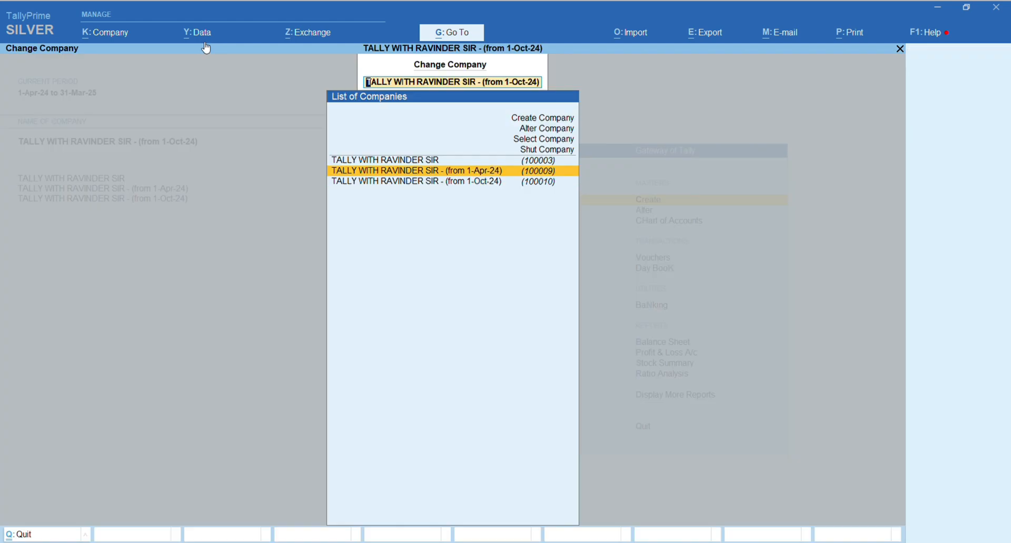
key("Return")
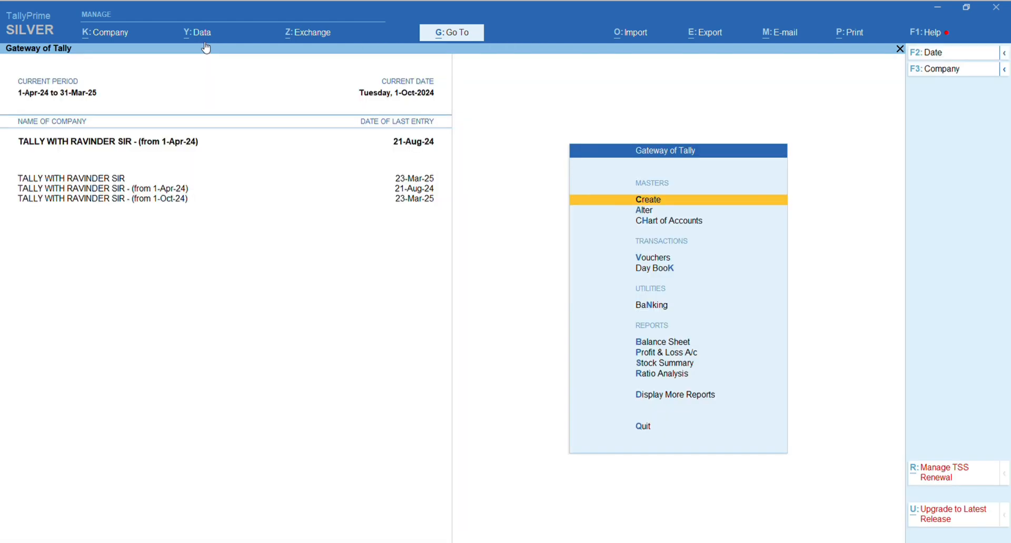
Examine the Sundry Debtors under Current Assets in this company's Balance Sheet.
key("b")
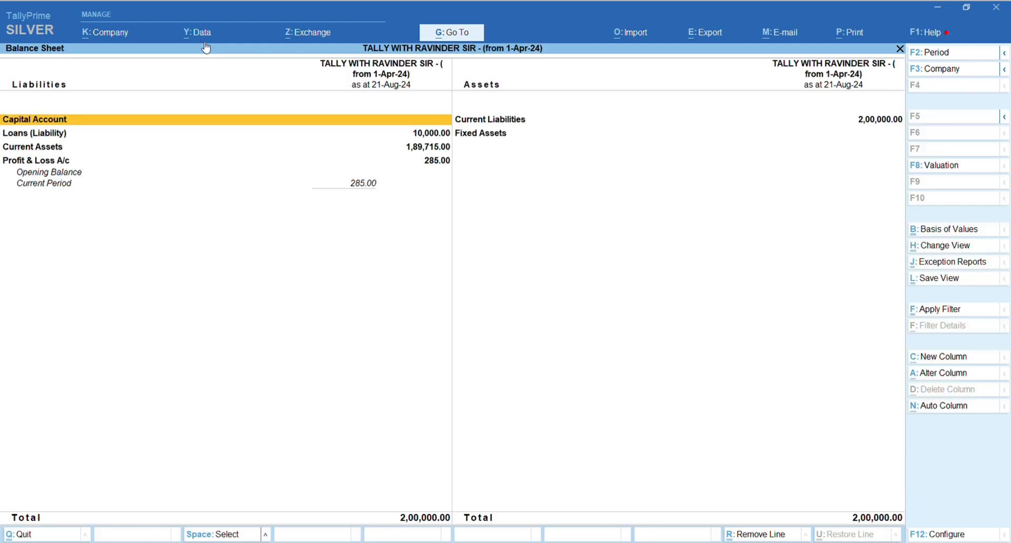
key("Right")
key("Down")
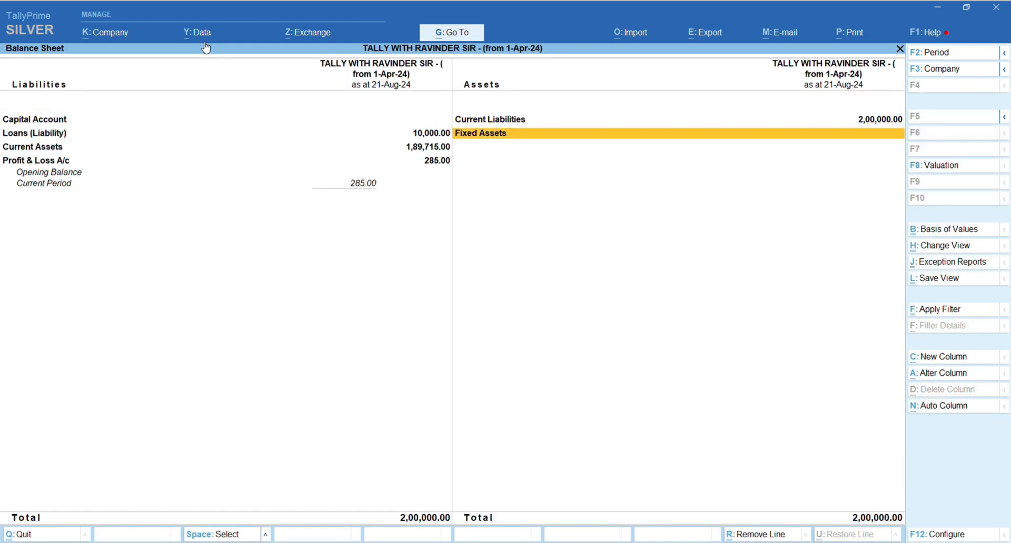
key("Left")
key("Down")
key("Return")
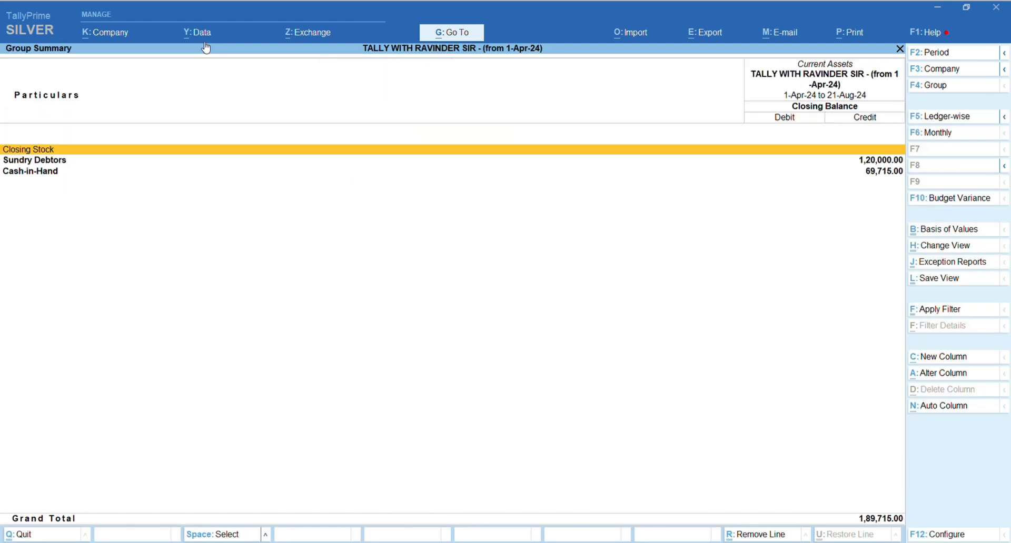
key("Down")
key("Return")
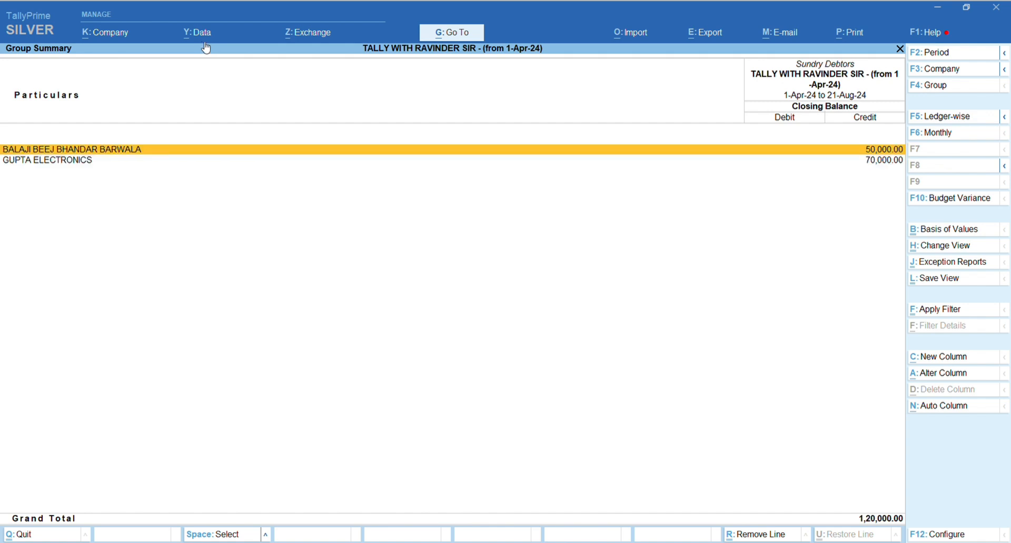
key("Escape")
key("Escape")
key("Escape")
key("Escape")
key("Escape")
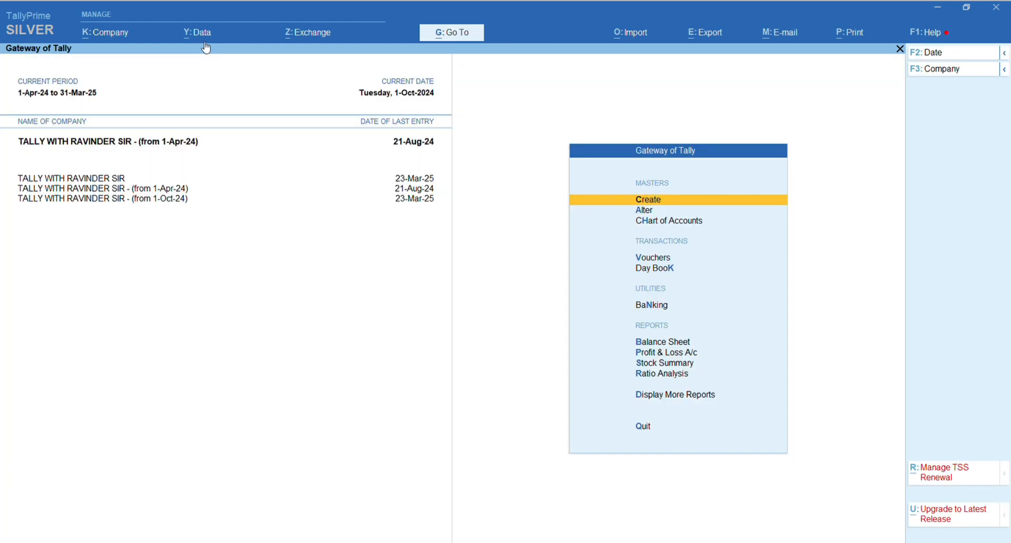
Switch the active company to TALLY WITH RAVINDER SIR - (from 1-Oct-24).
key("F3")
key("Down")
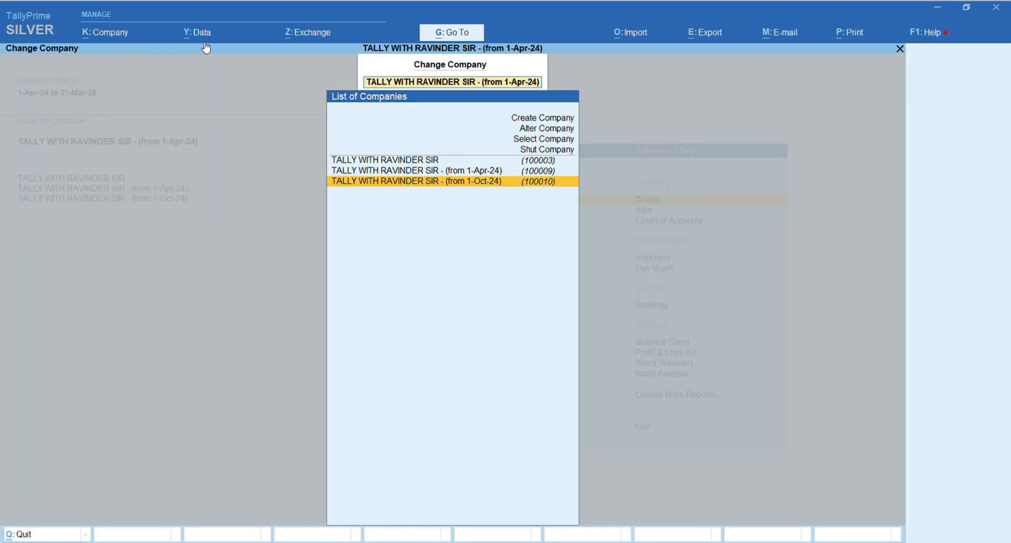
key("Return")
Open the Sundry Debtors summary under Current Assets in this company's Balance Sheet.
key("b")
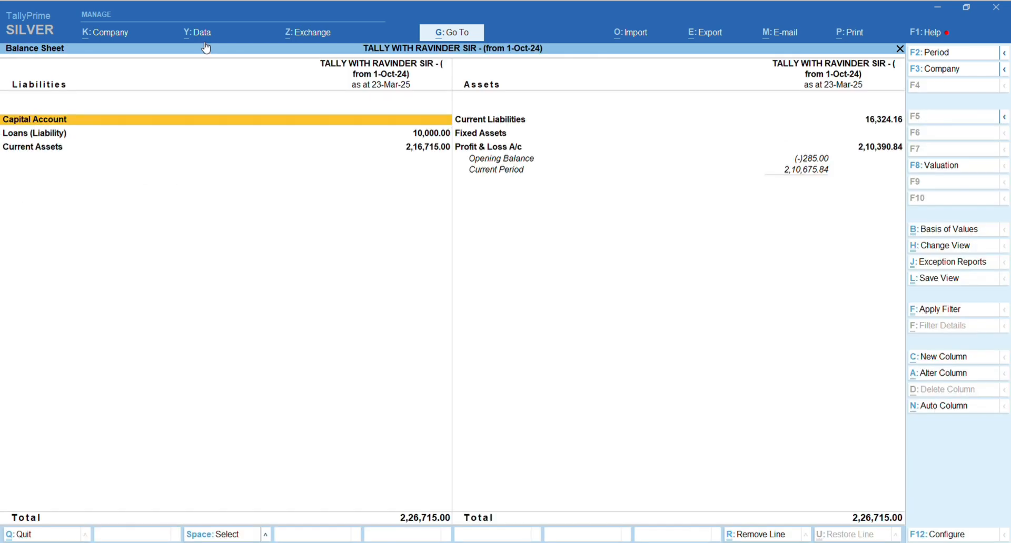
key("Down")
key("Down")
key("Return")
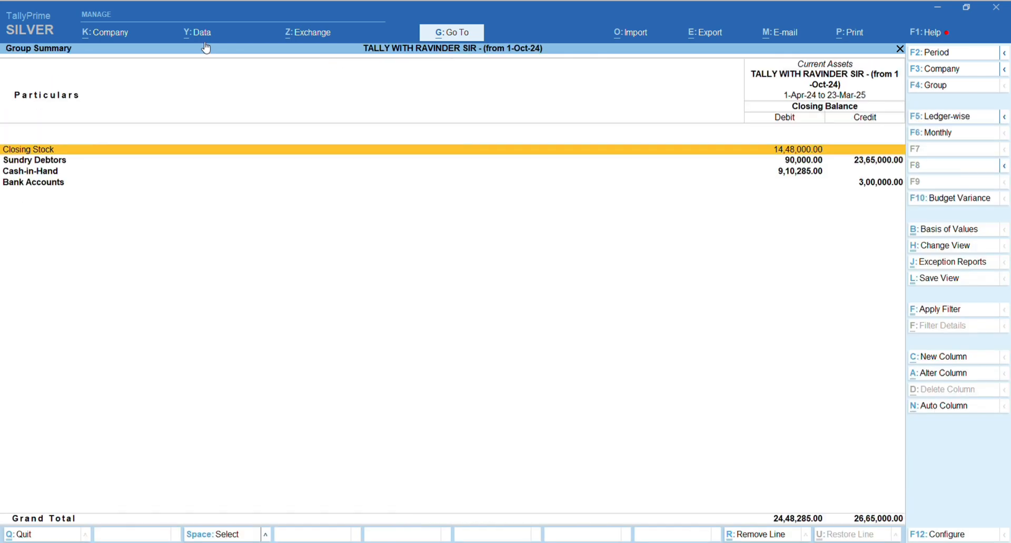
key("Down")
key("Return")
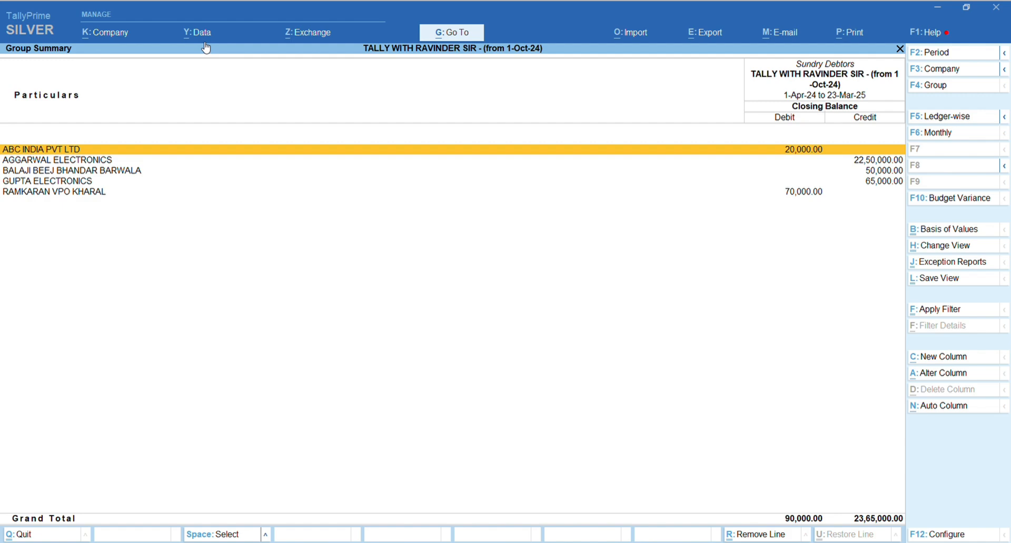
Set the Sundry Debtors report to show opening balances, review the debtors, and return to the Gateway.
key("F12")
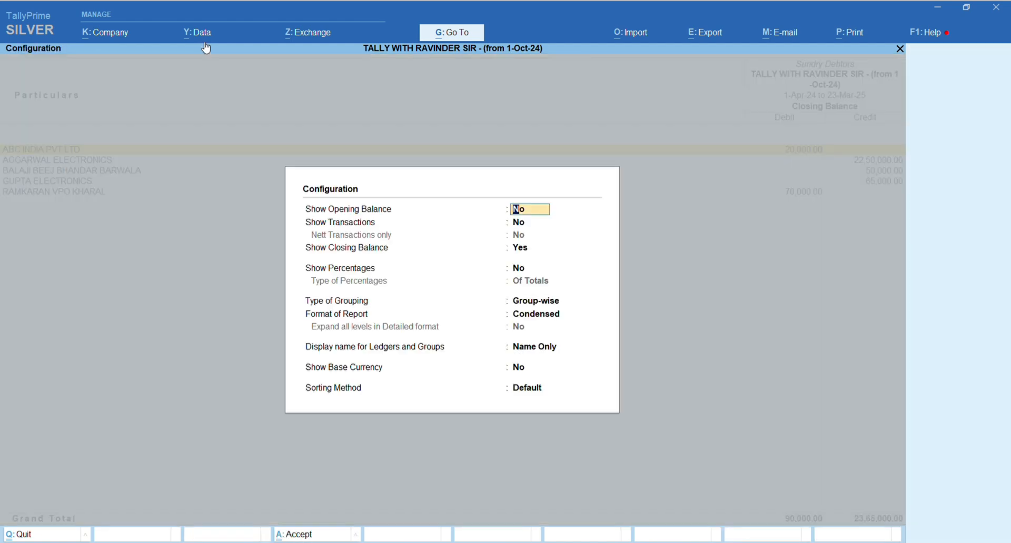
key("y")
key("Return")
key("ctrl+a")
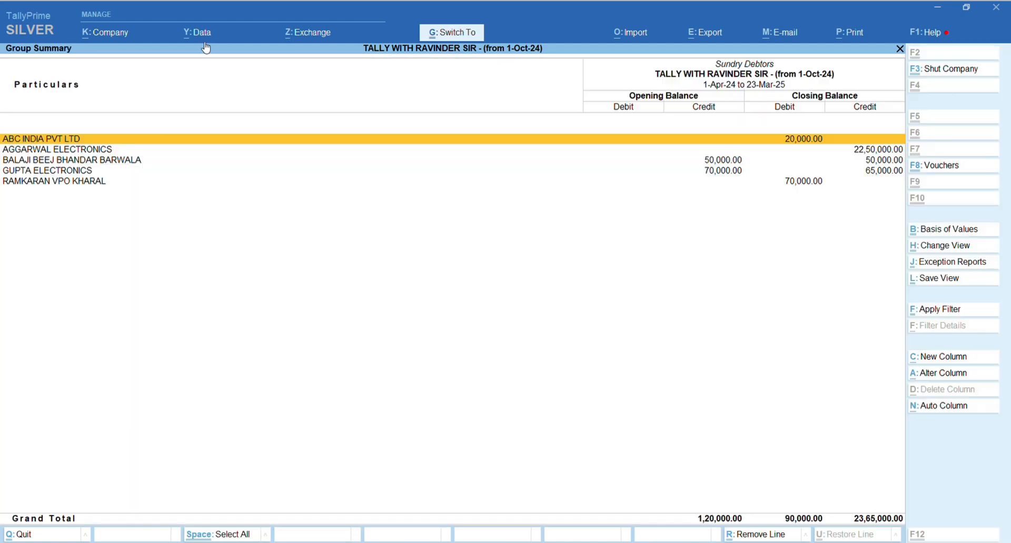
key("Down")
key("Down")
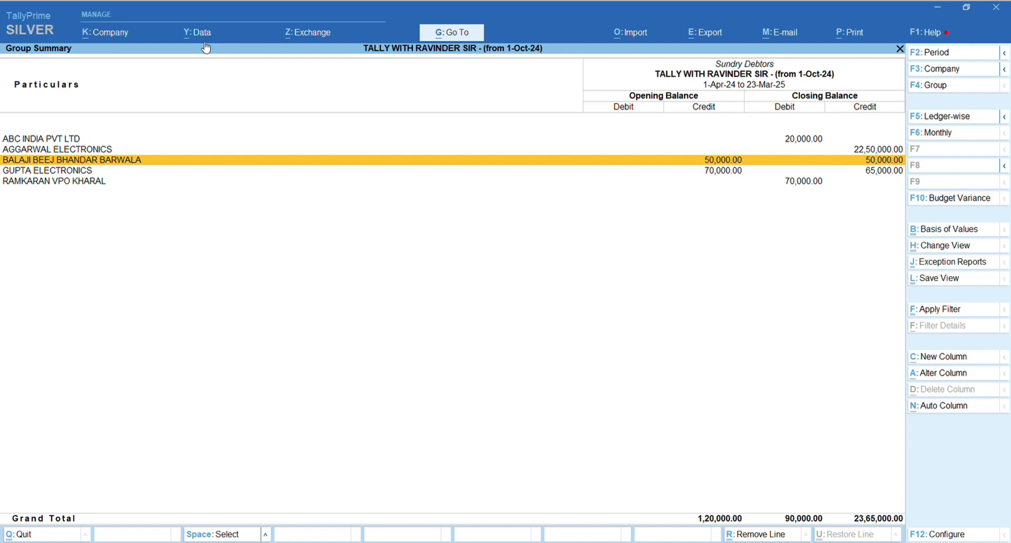
key("Escape")
key("Escape")
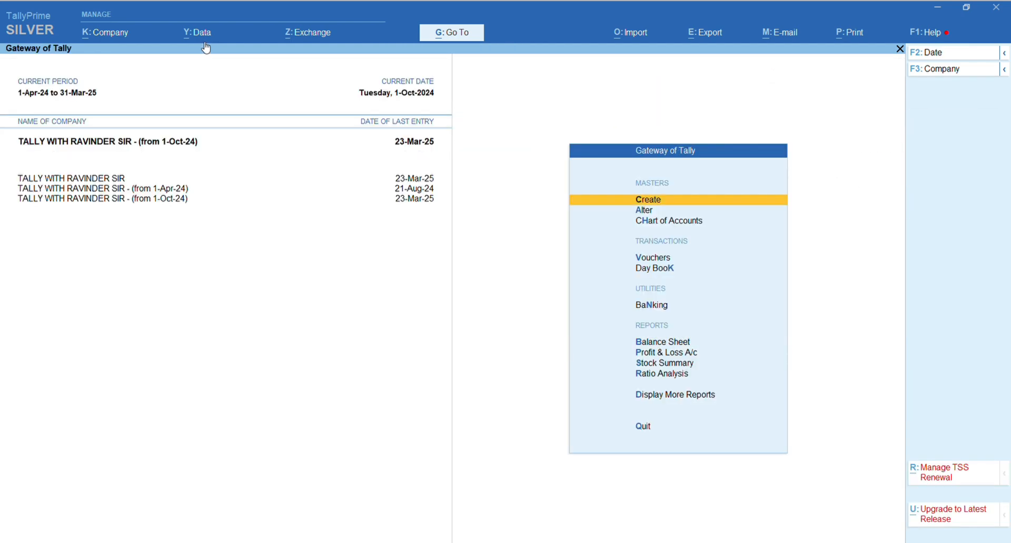